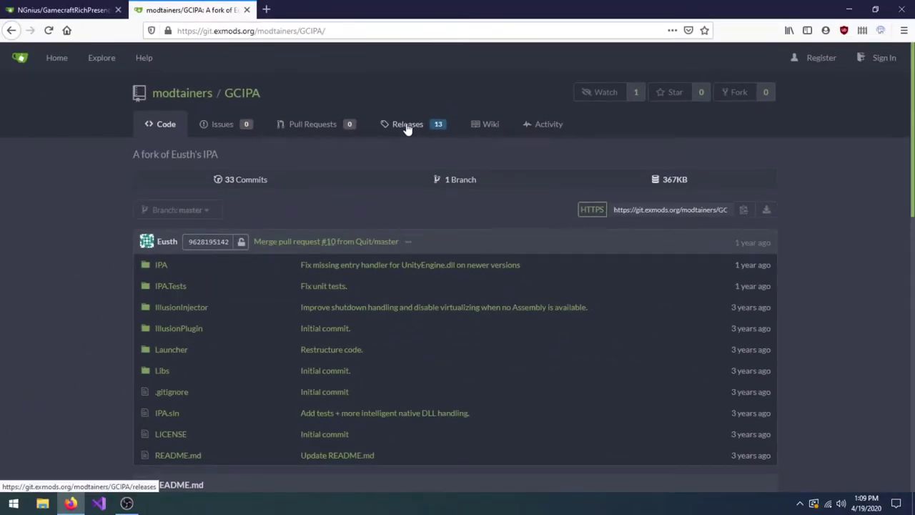
- Save IPA.zip from the latest GCIPA release on git.exmods.org to the Downloads folder
left_click(407, 126)
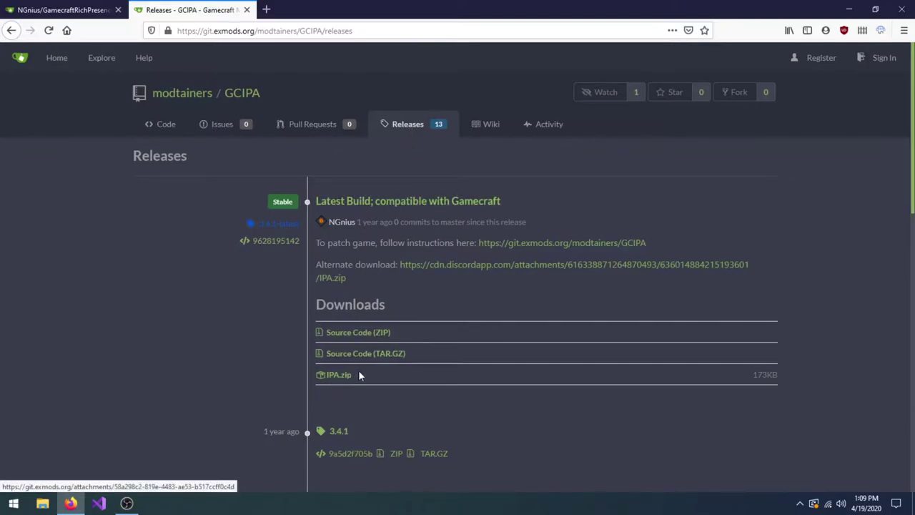
left_click_drag(355, 374, 316, 377)
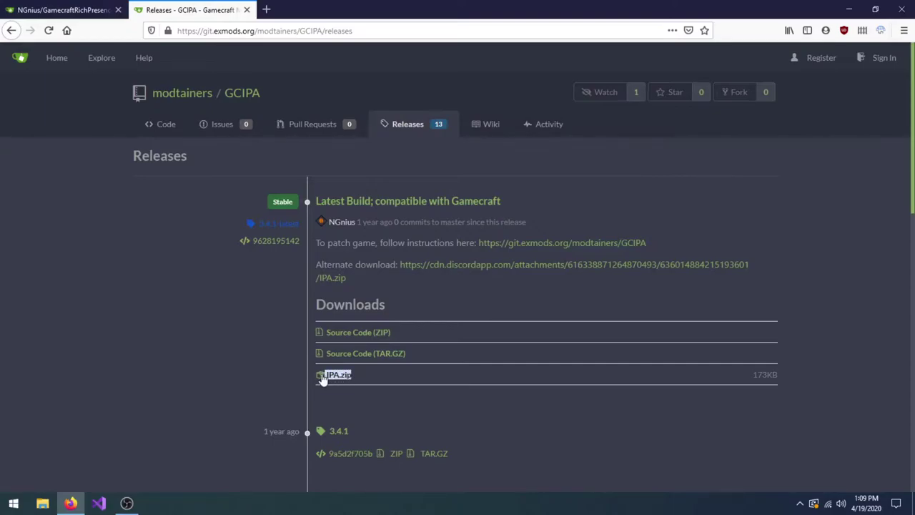
left_click(343, 382)
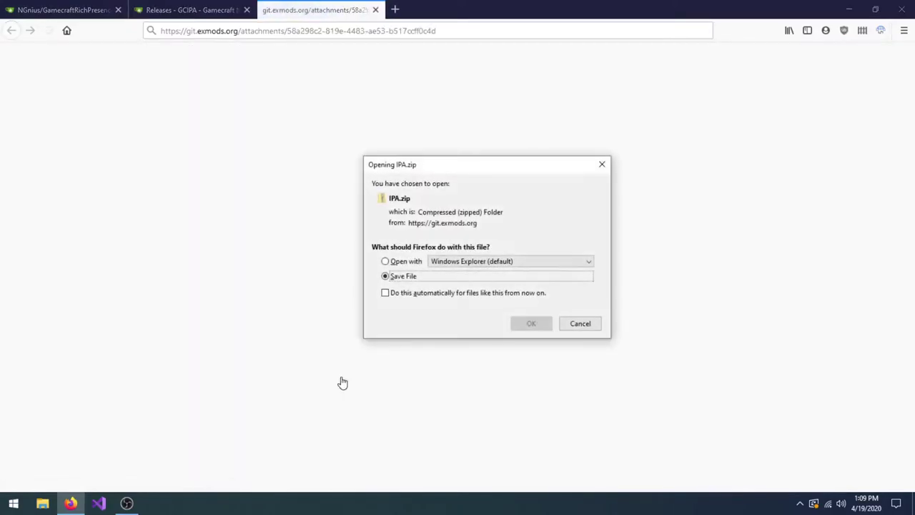
left_click(529, 323)
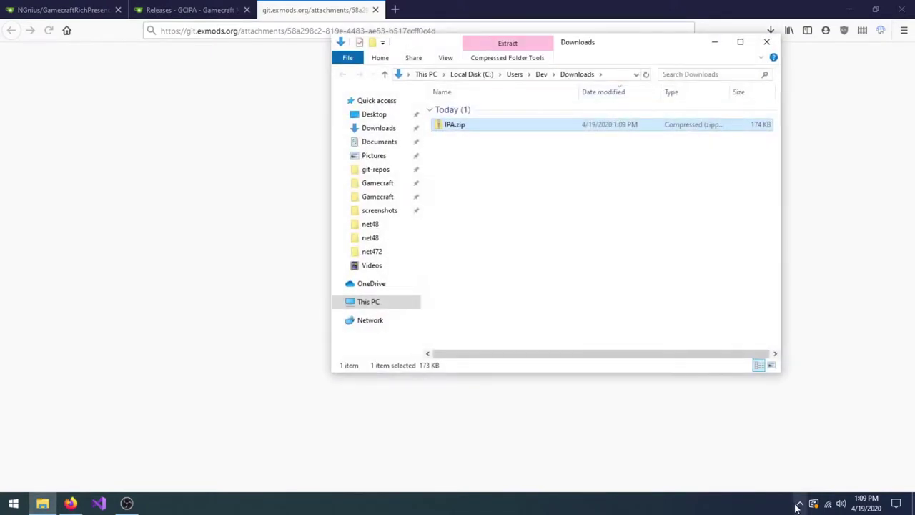
- From the Steam tray icon's Library, open Gamecraft's Properties on the Local Files page
left_click(800, 503)
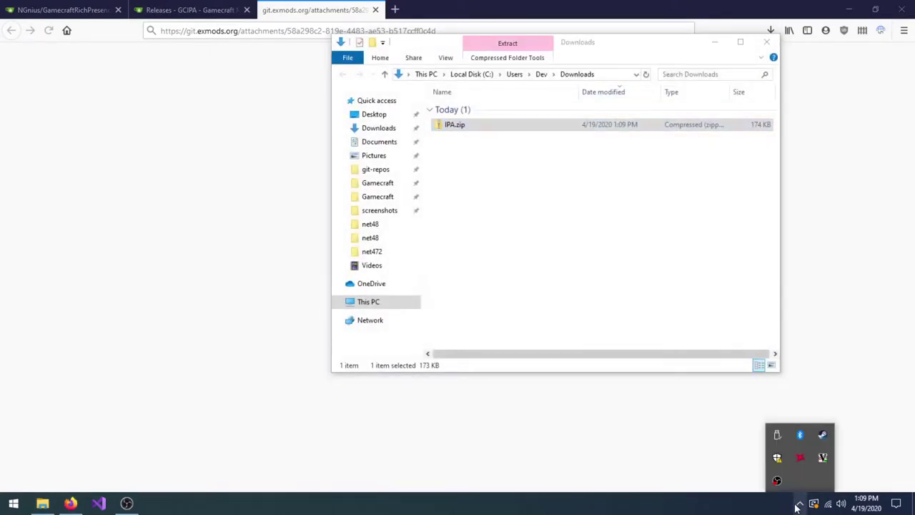
right_click(824, 437)
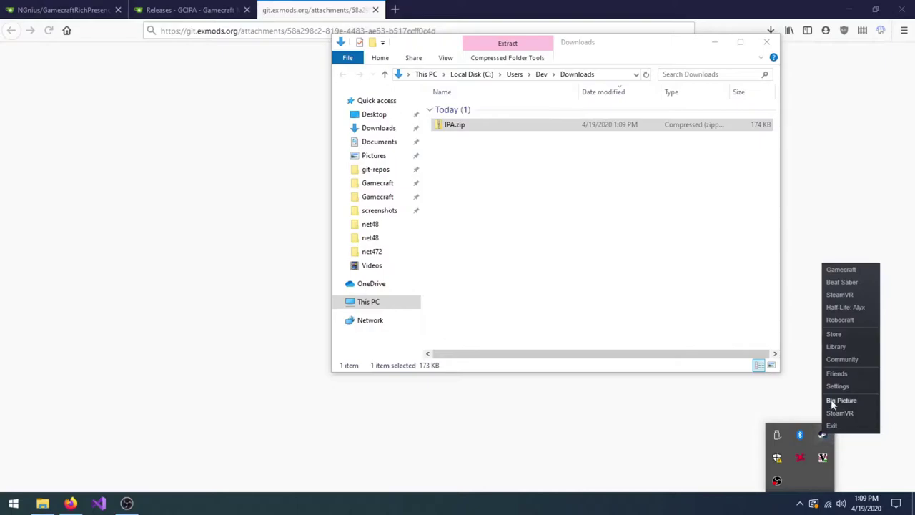
left_click(833, 348)
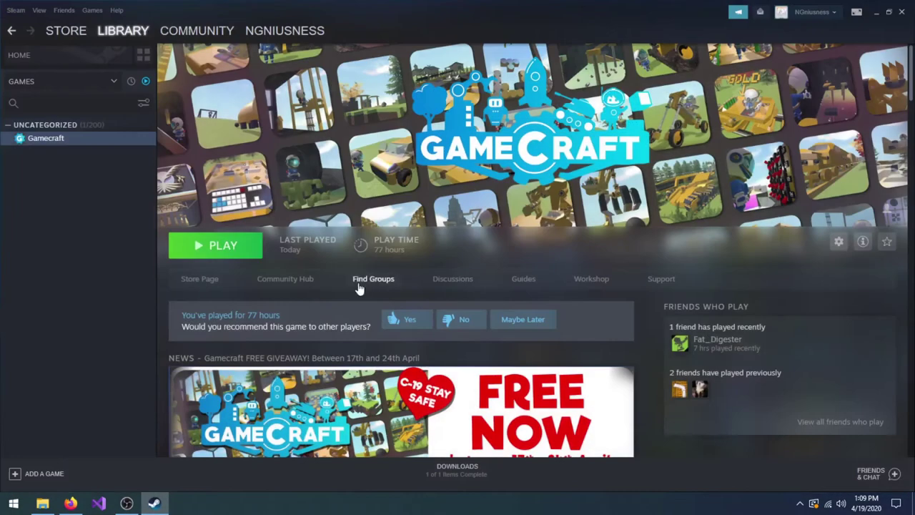
right_click(88, 146)
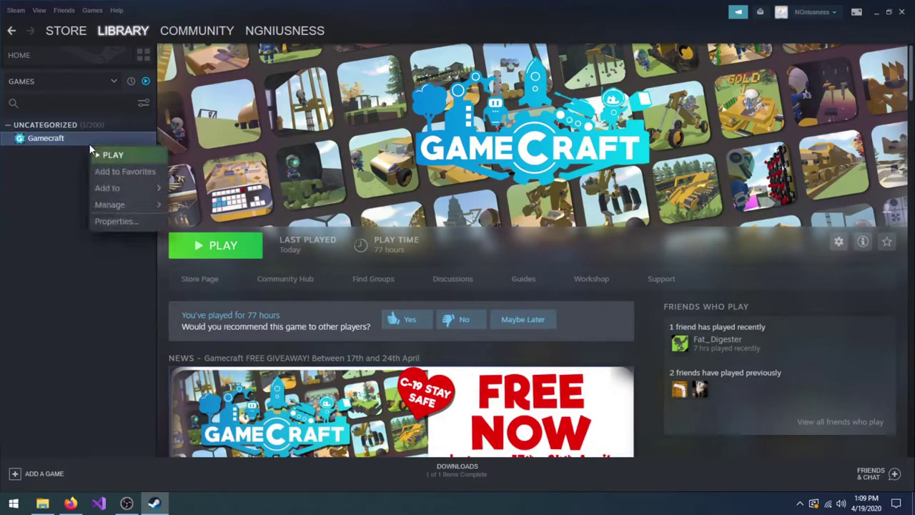
left_click(118, 222)
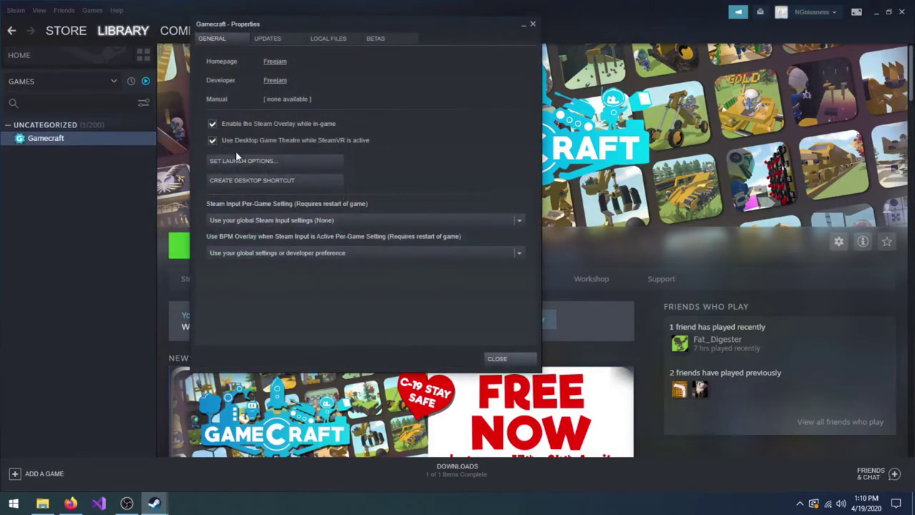
left_click(336, 42)
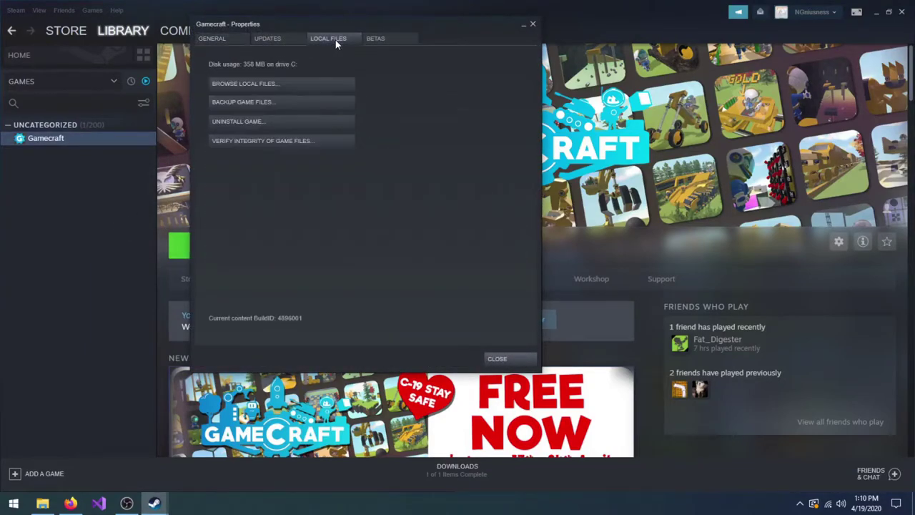
- Open Gamecraft's install folder beside Downloads and move IPA.zip into it
left_click(292, 83)
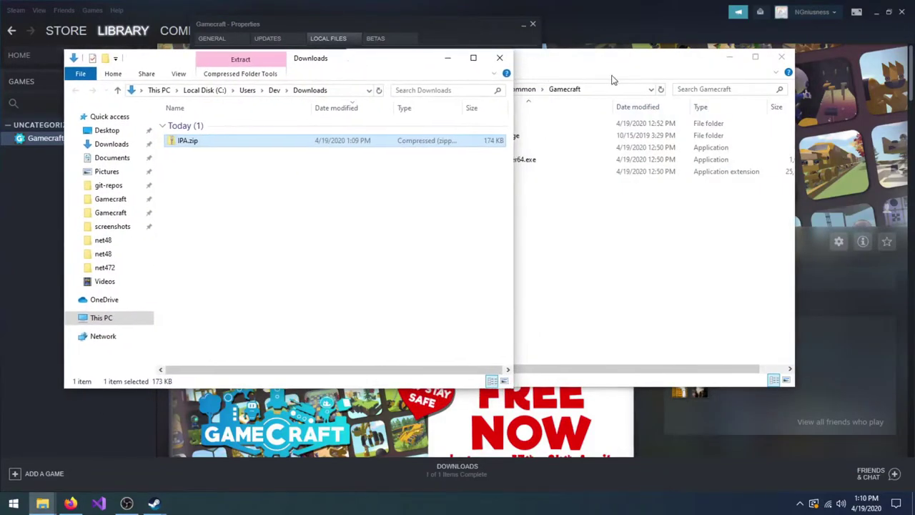
left_click(617, 63)
left_click_drag(617, 63, 700, 70)
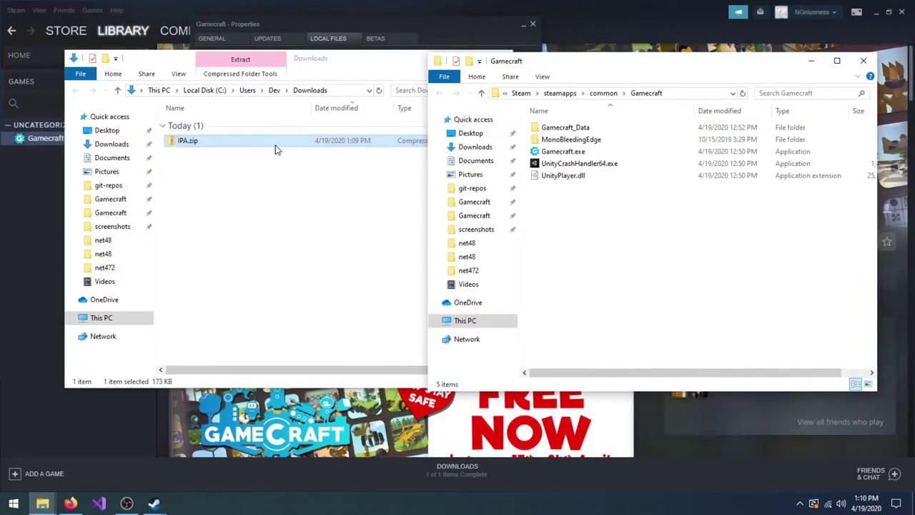
left_click_drag(276, 145, 582, 282)
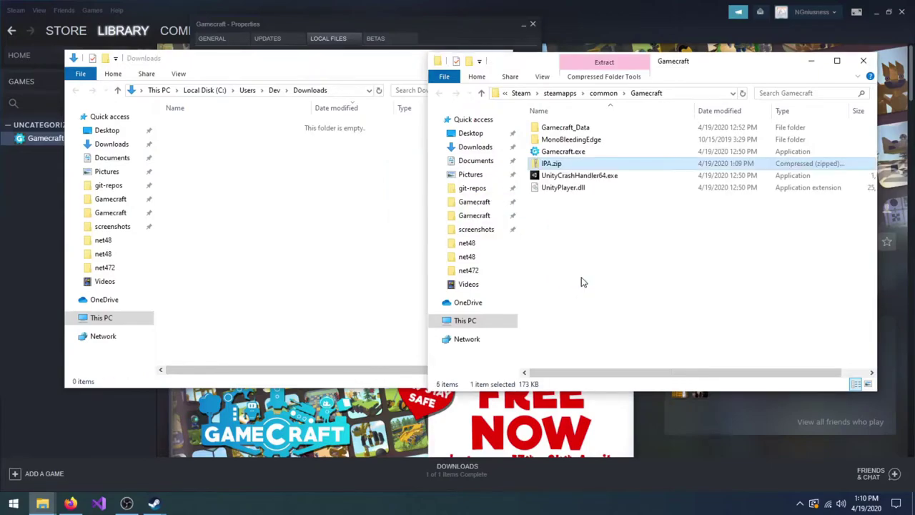
- Start Extract All on IPA.zip, removing \IPA so files extract into the Gamecraft folder
right_click(570, 167)
left_click(605, 201)
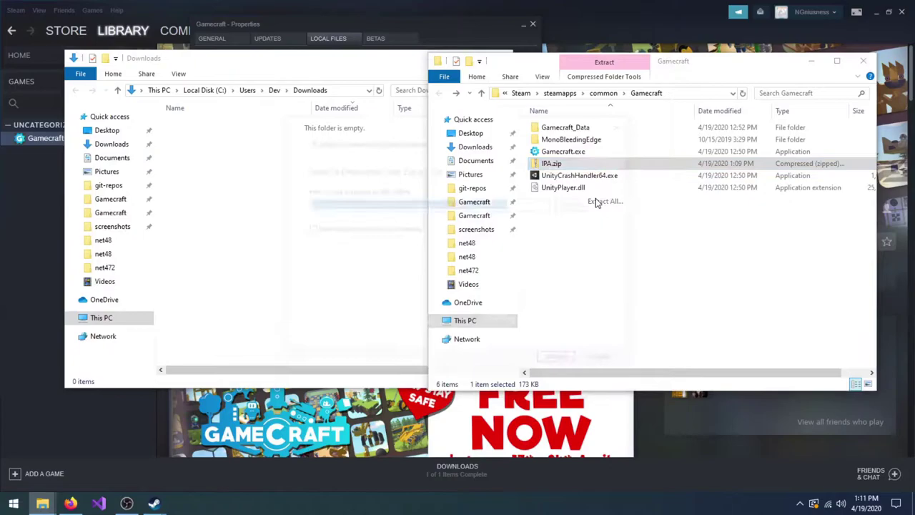
left_click(518, 204)
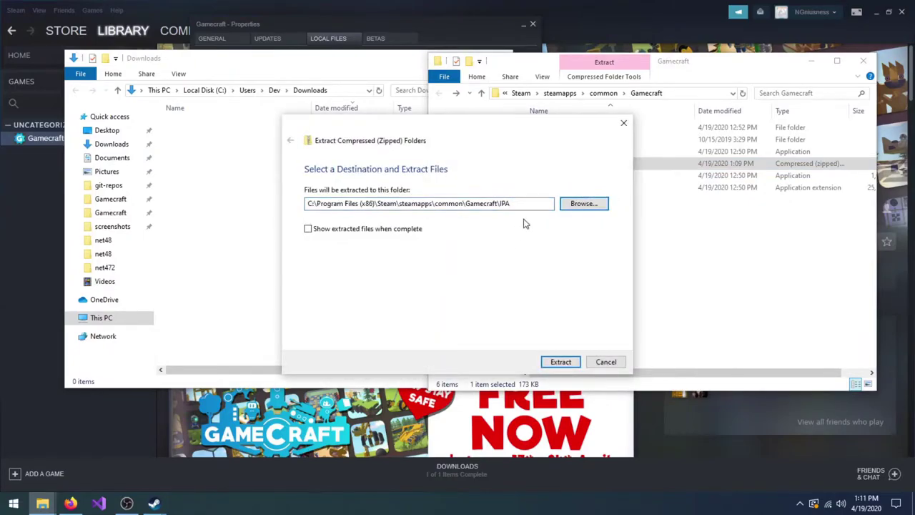
key("BackSpace")
key("BackSpace")
key("BackSpace")
key("BackSpace")
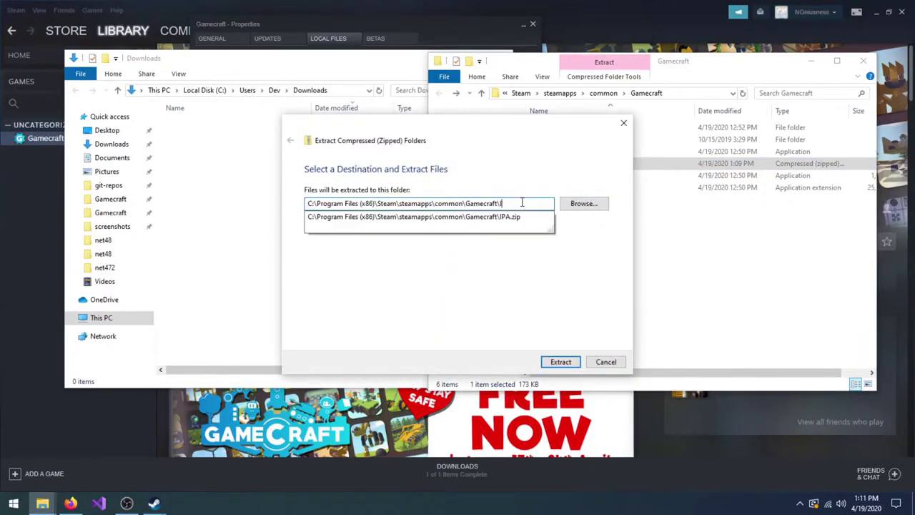
- Extract IPA into the Gamecraft folder, drag Gamecraft.exe onto IPA.exe, and run it past SmartScreen
left_click(551, 364)
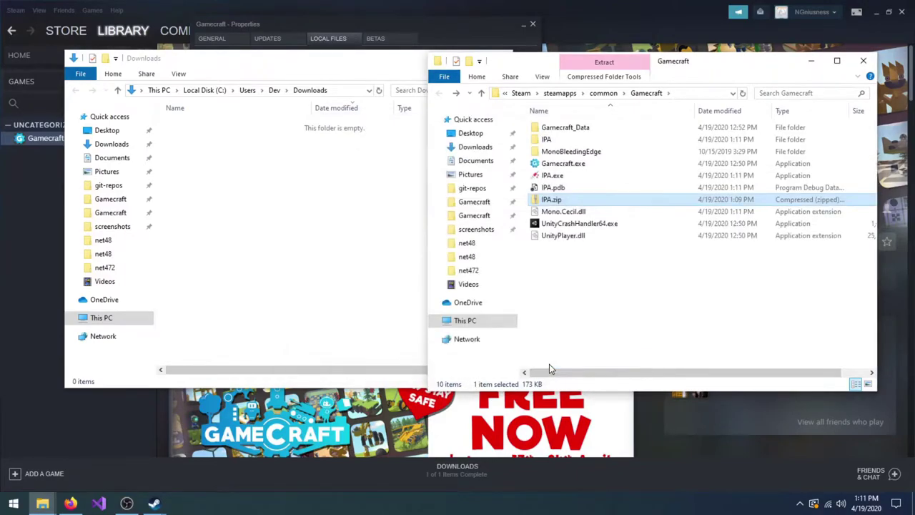
left_click(599, 321)
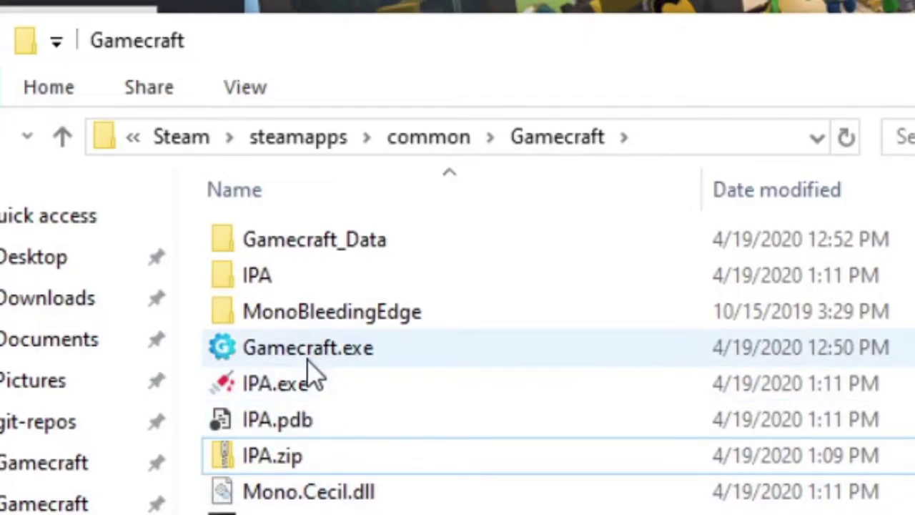
left_click(309, 361)
left_click_drag(310, 362, 351, 365)
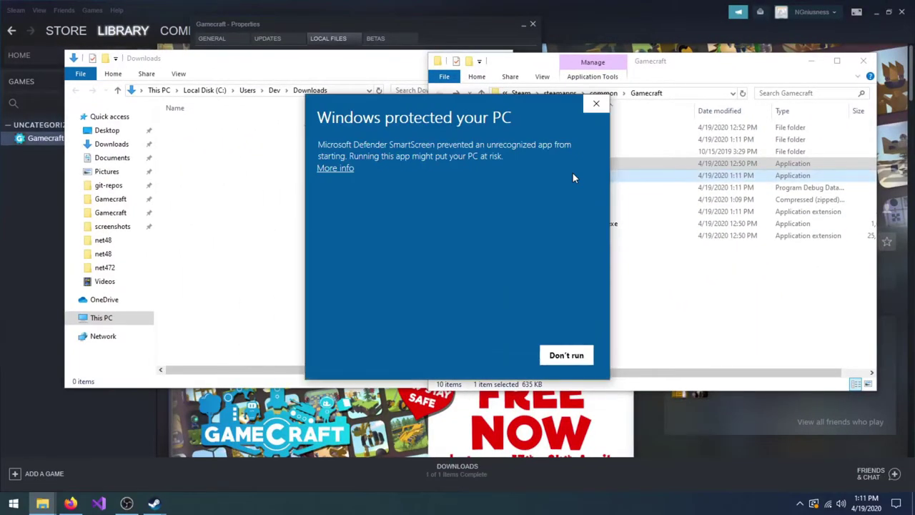
left_click(335, 168)
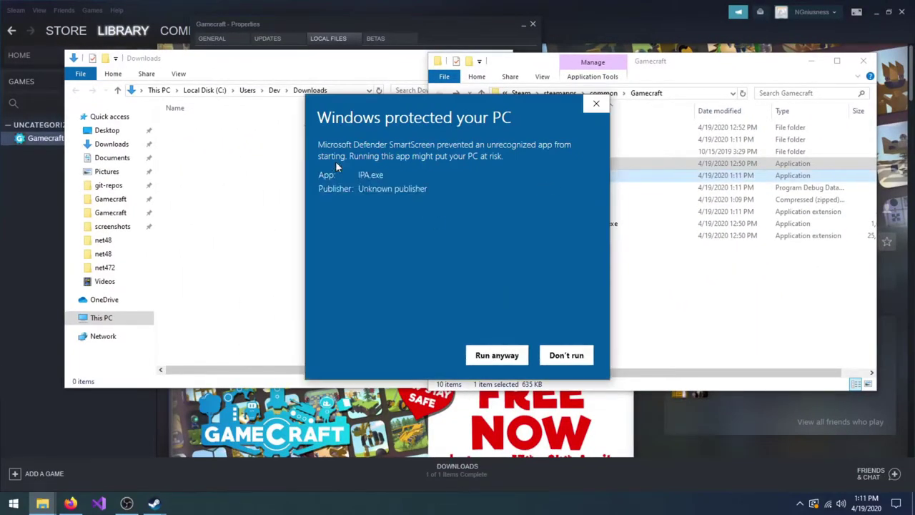
left_click(486, 358)
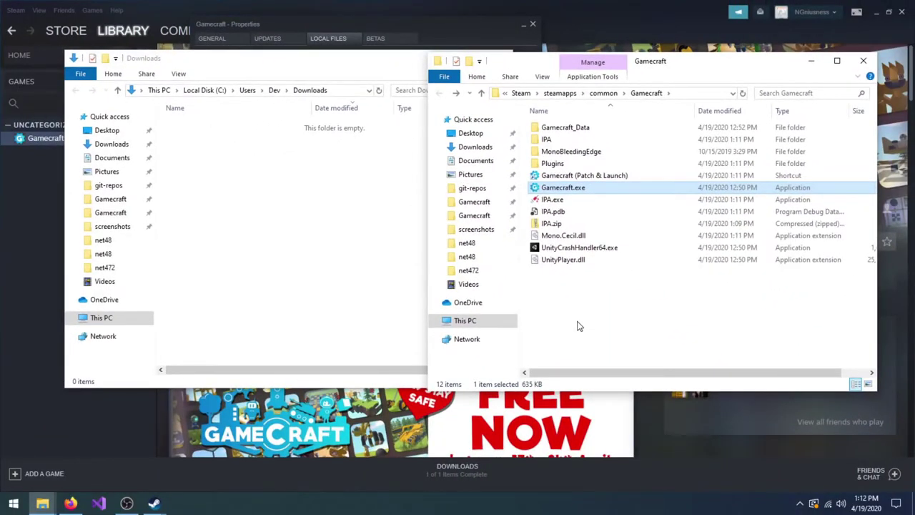
- Select the newly created Plugins folder in the Gamecraft install folder
left_click(555, 163)
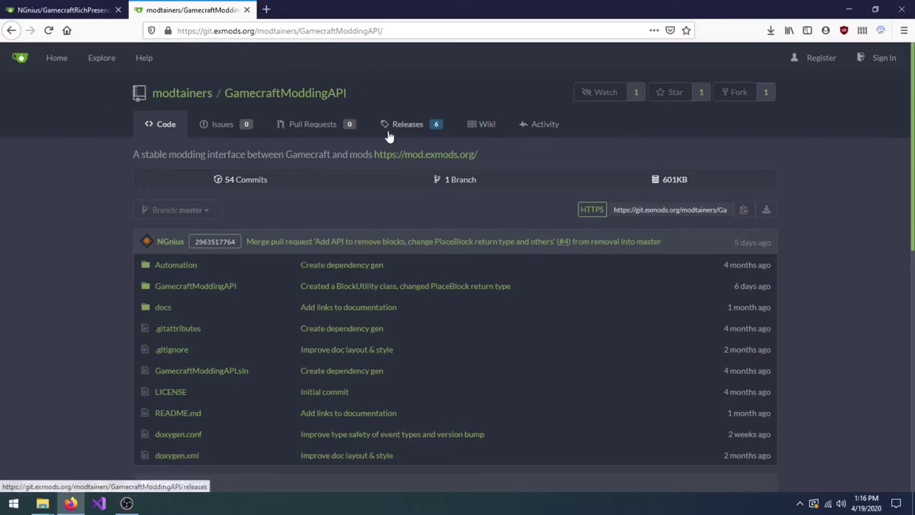
- Open the GamecraftModdingAPI Releases list to get GamecraftModdingAPI.zip
left_click(388, 135)
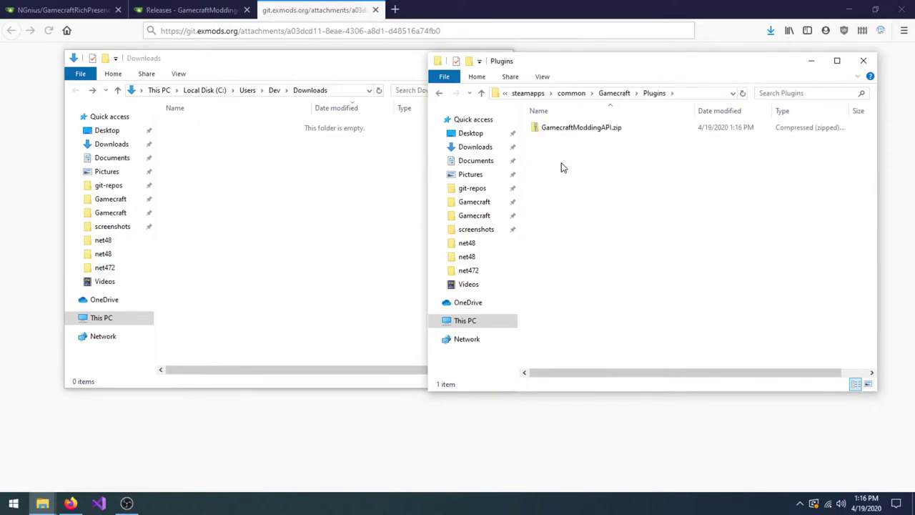
- Extract GamecraftModdingAPI.zip straight into Plugins, trimming the \GamecraftModdingAPI subfolder from the destination
left_click(571, 128)
right_click(571, 129)
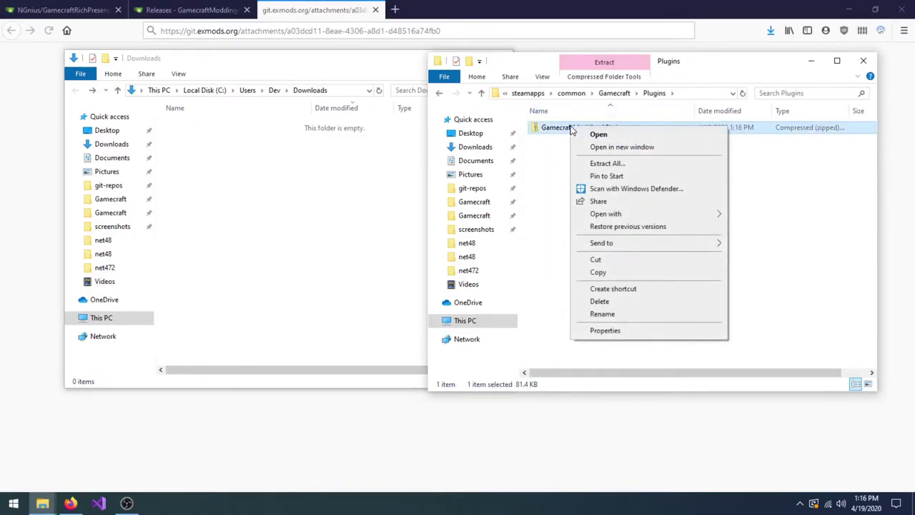
left_click(589, 165)
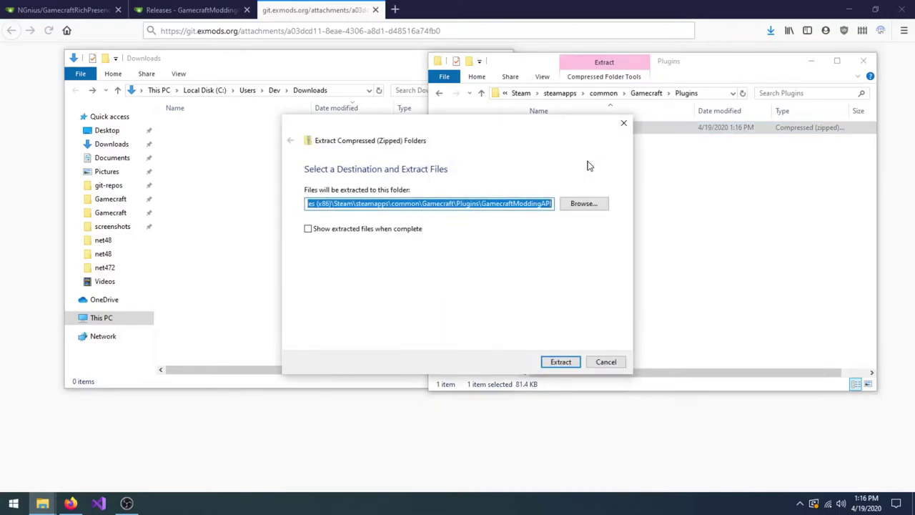
left_click(553, 208)
key("BackSpace")
key("BackSpace")
key("BackSpace")
key("BackSpace")
key("BackSpace")
key("BackSpace")
key("BackSpace")
key("BackSpace")
key("BackSpace")
key("BackSpace")
key("BackSpace")
key("BackSpace")
key("BackSpace")
key("BackSpace")
key("BackSpace")
key("BackSpace")
key("BackSpace")
key("BackSpace")
key("BackSpace")
key("BackSpace")
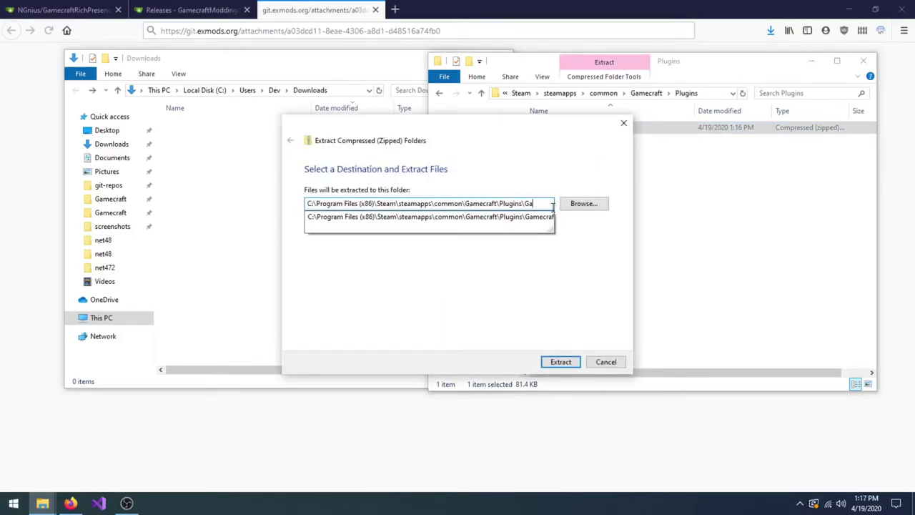
left_click(561, 362)
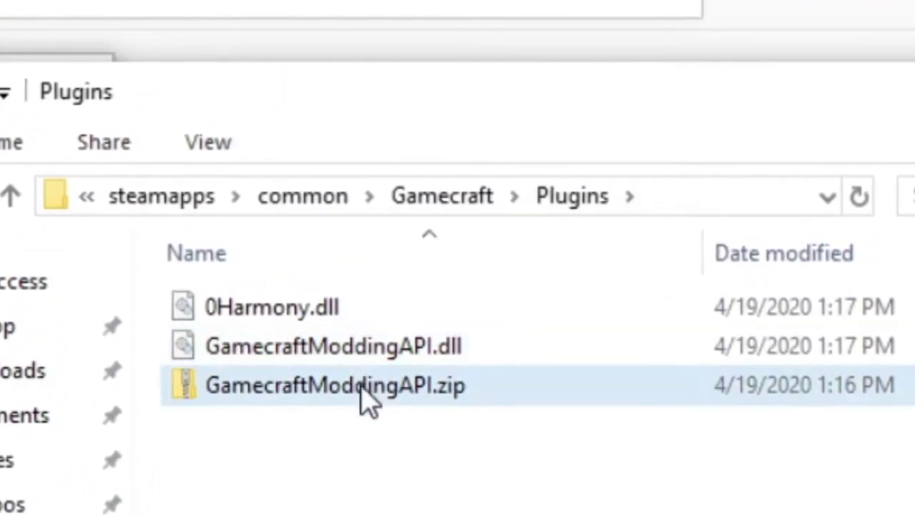
left_click(371, 401)
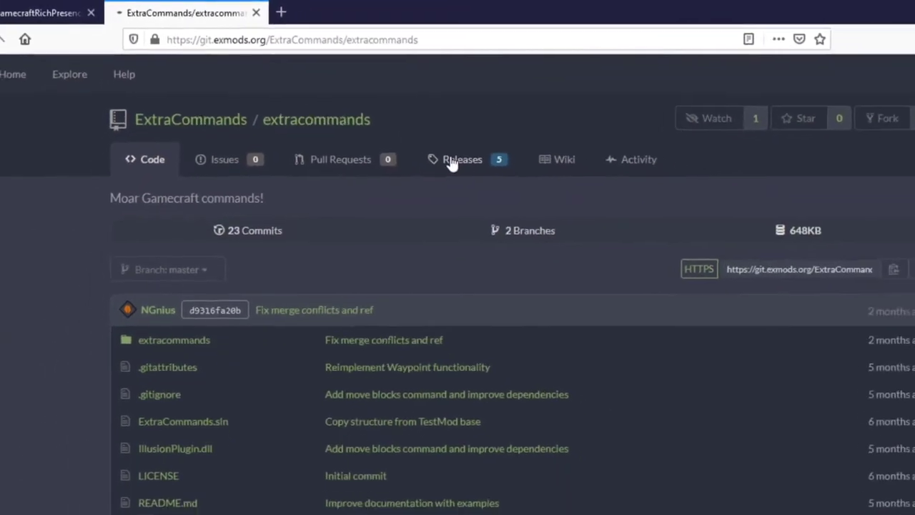
- Download ExtraCommands.zip (7.38 KB) from the newest ExtraCommands release
left_click(545, 226)
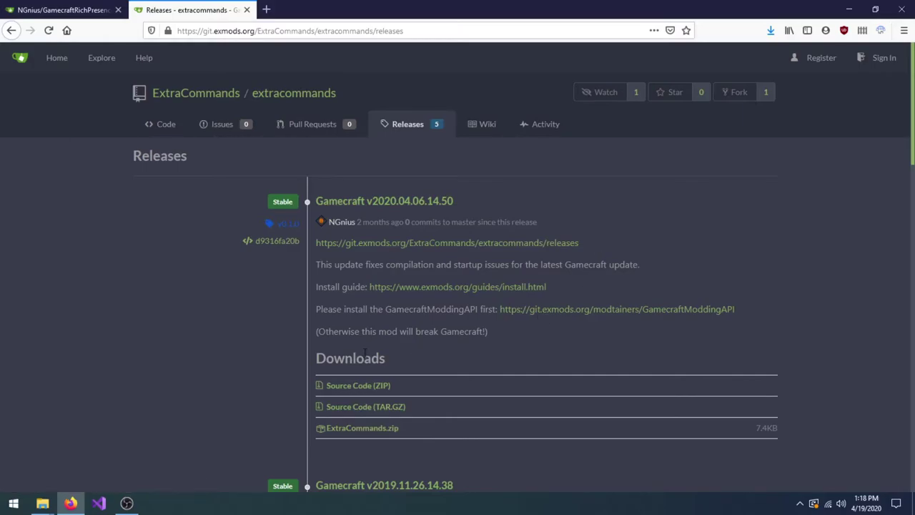
left_click(352, 433)
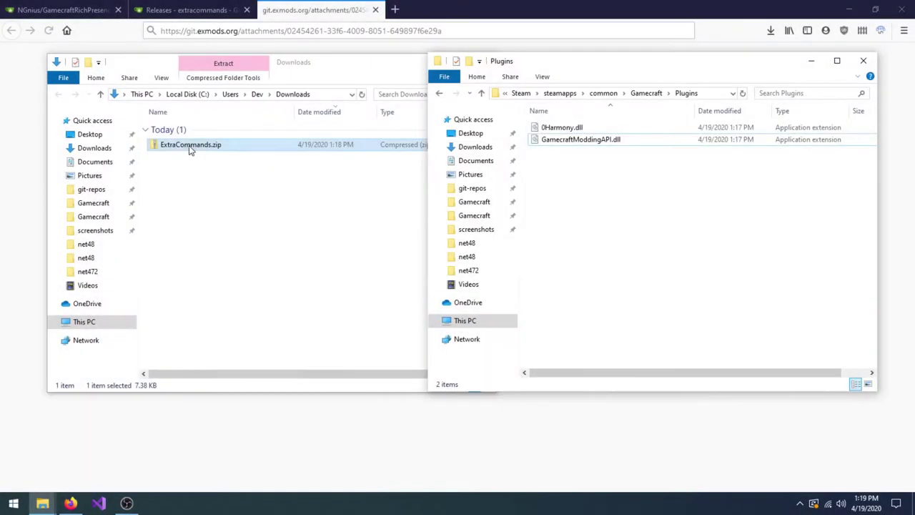
- Move ExtraCommands.zip into Plugins and extract ExtraCommands.dll there, trimming the destination to \Plugins
left_click_drag(185, 147, 603, 265)
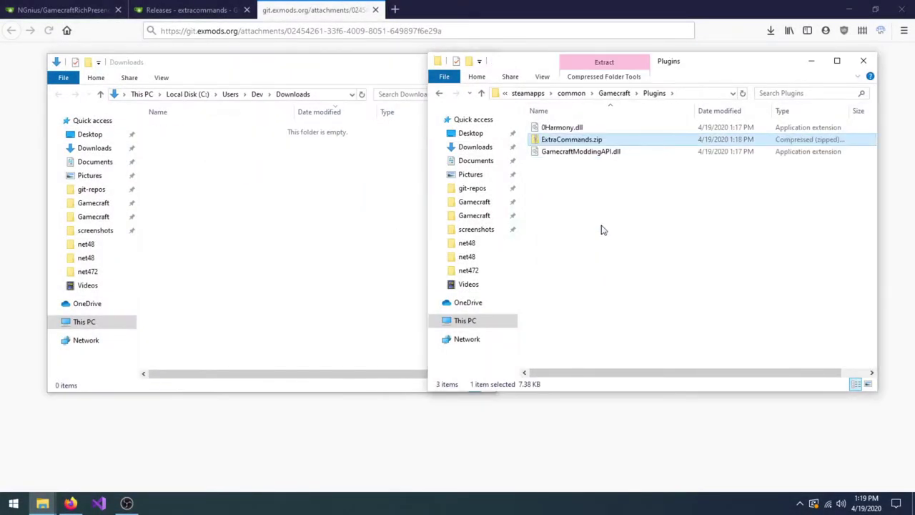
right_click(575, 140)
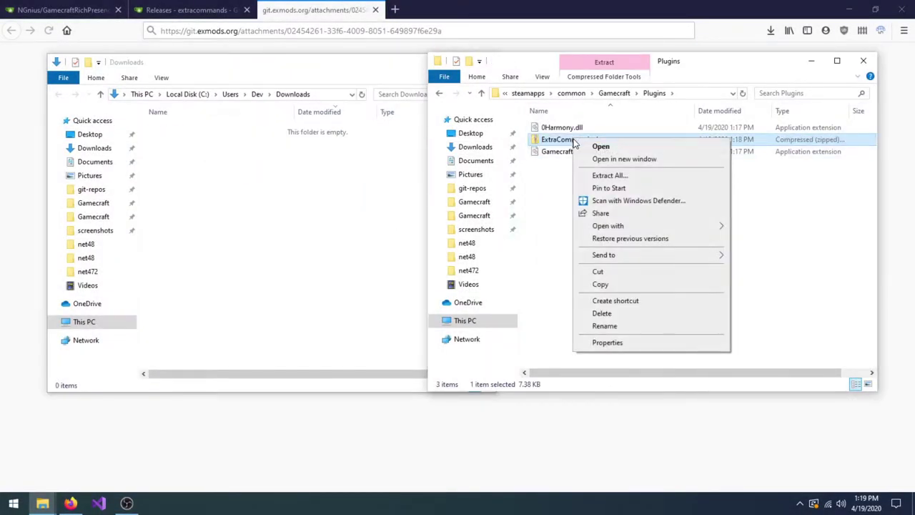
left_click(595, 176)
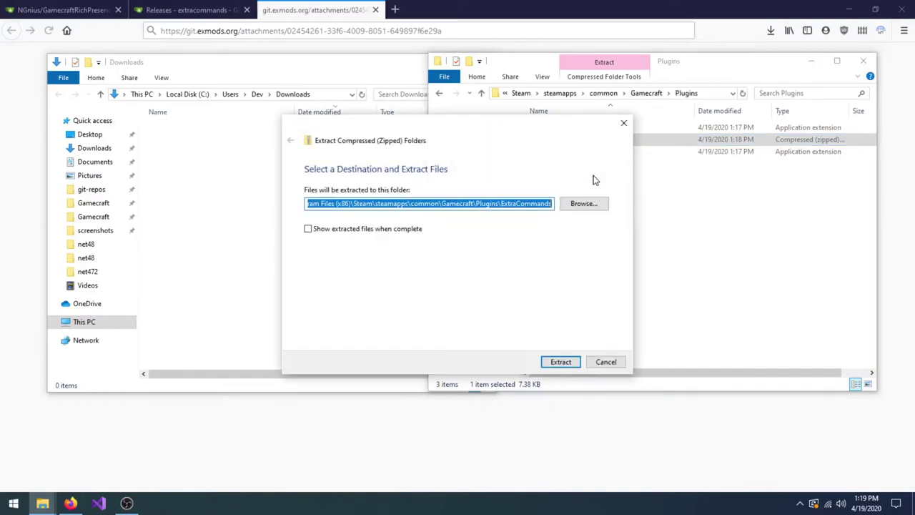
left_click(551, 205)
key("BackSpace")
key("BackSpace")
key("BackSpace")
key("BackSpace")
key("BackSpace")
key("BackSpace")
key("BackSpace")
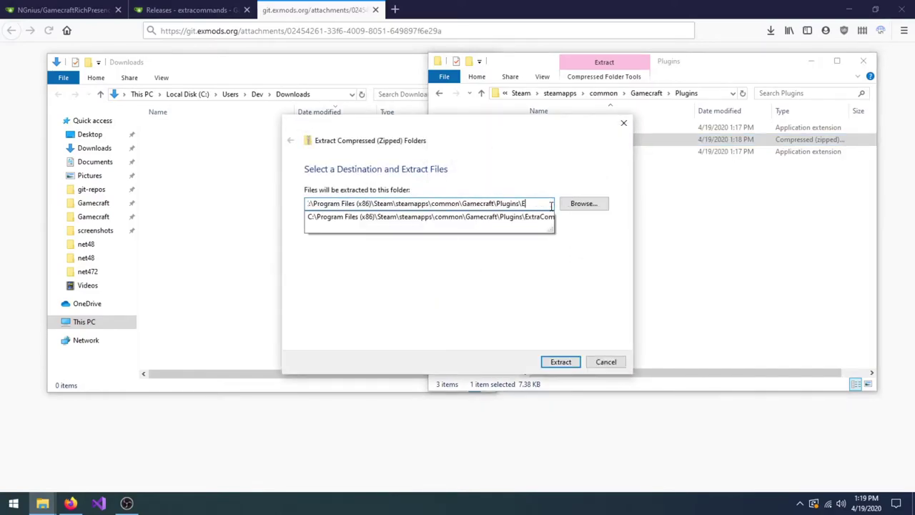
key("BackSpace")
key("BackSpace")
key("Return")
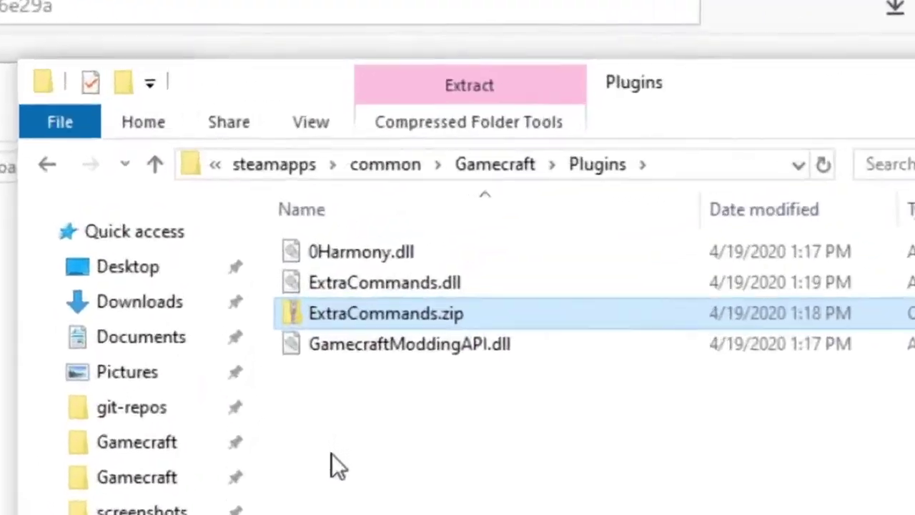
- Delete the leftover ExtraCommands.zip and launch Gamecraft from Steam's tray menu
key("Delete")
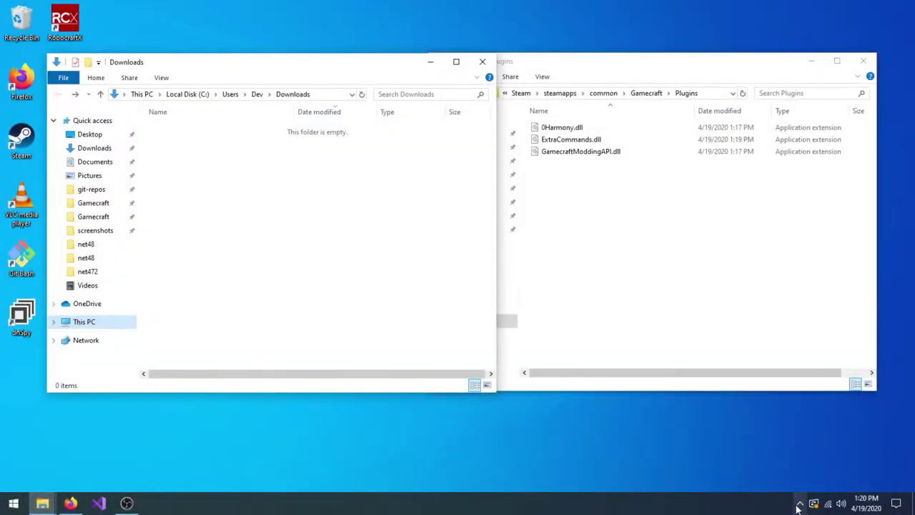
left_click(801, 504)
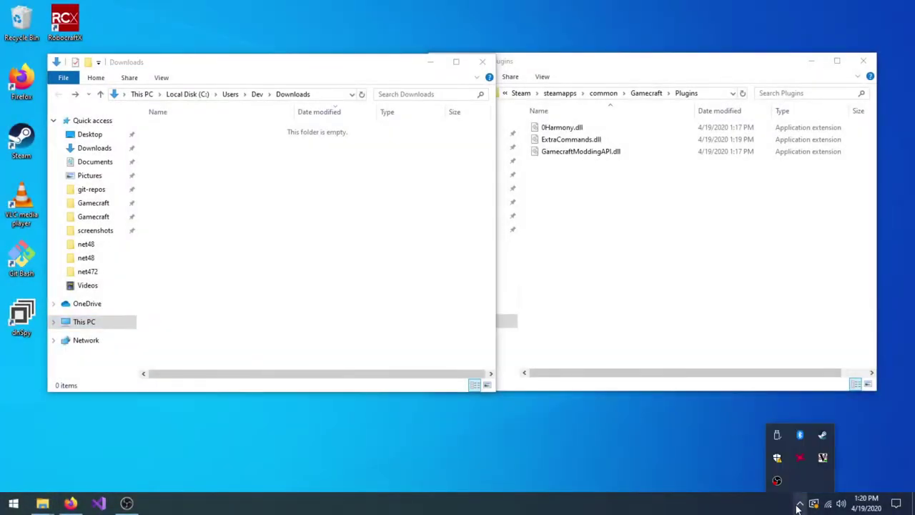
right_click(822, 435)
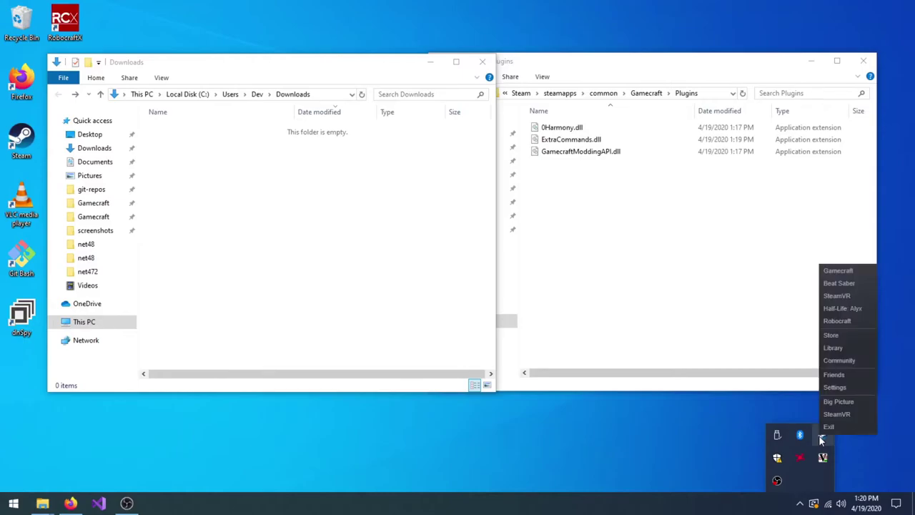
left_click(838, 270)
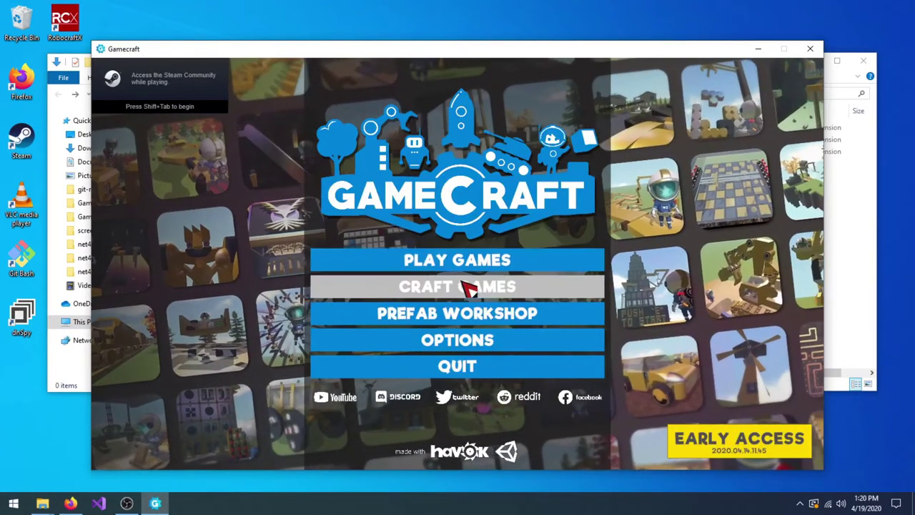
- Load the Guide 02 game and run help in the console to list commands
left_click(463, 289)
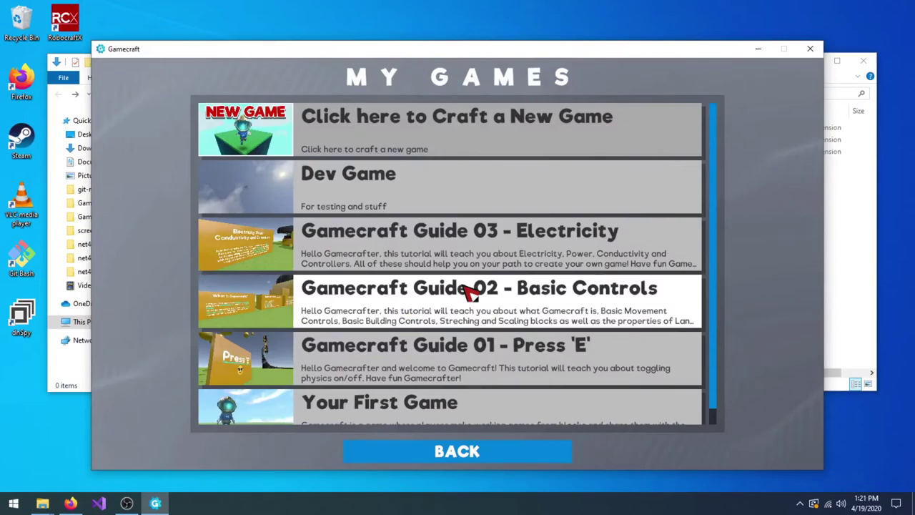
left_click(468, 292)
key("grave")
type("h")
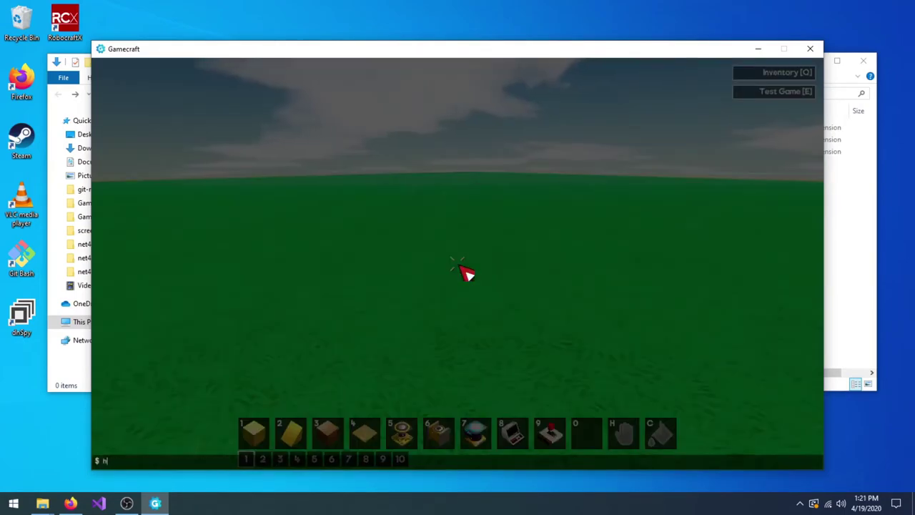
type("elp")
key("Return")
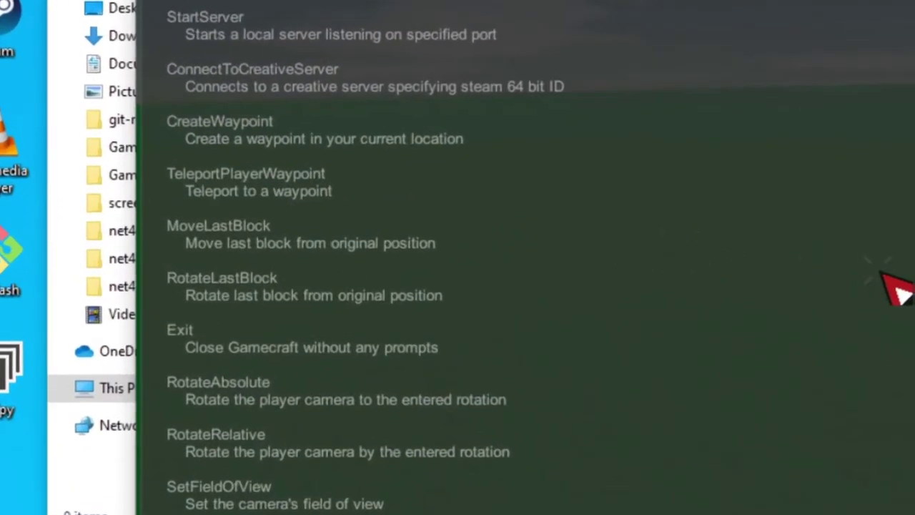
scroll(898, 290, "up", 1)
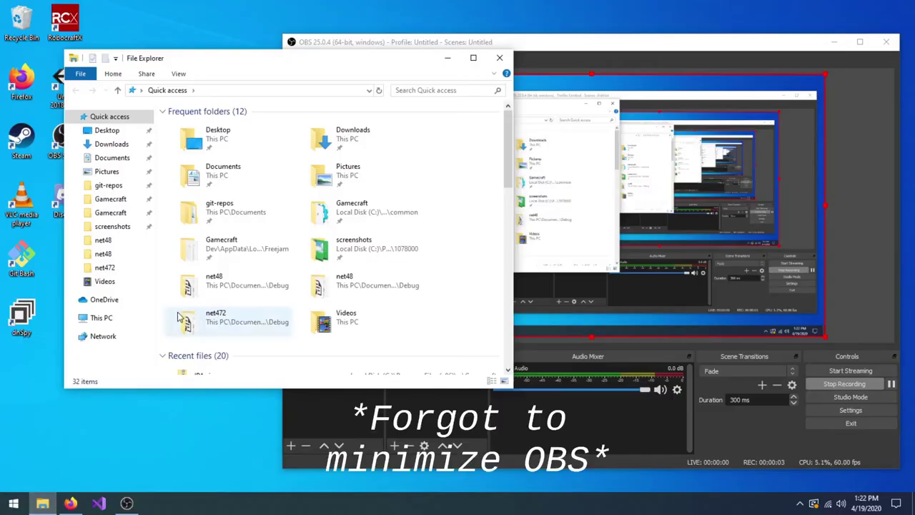
- Go to %appdata%/../LocalLow/FreeJam/Gamecraft and open Player.log
left_click(245, 90)
type("%appdata%")
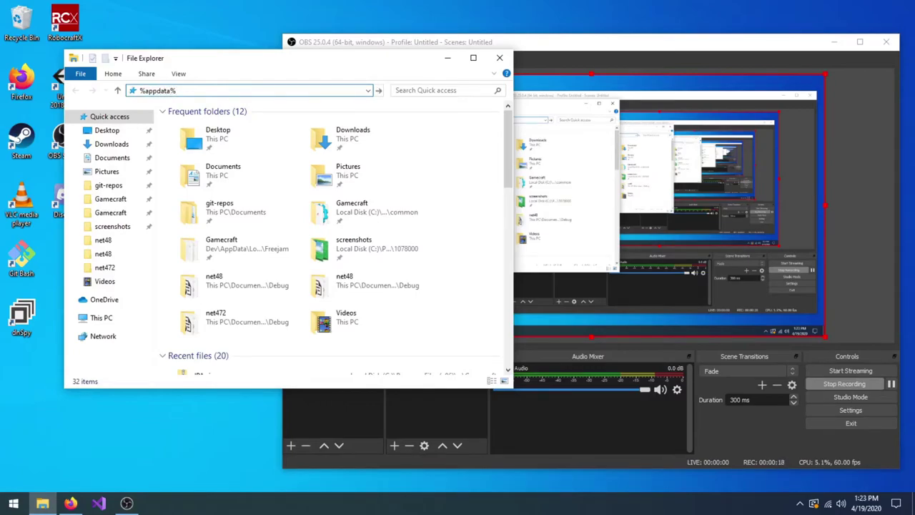
type("/../LocalLow/FreeJam/Gamecraft")
key("Return")
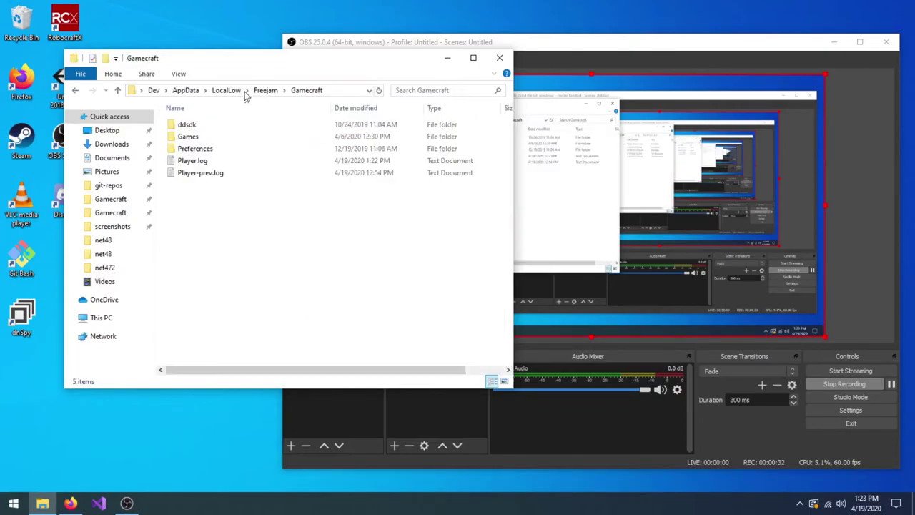
double_click(213, 163)
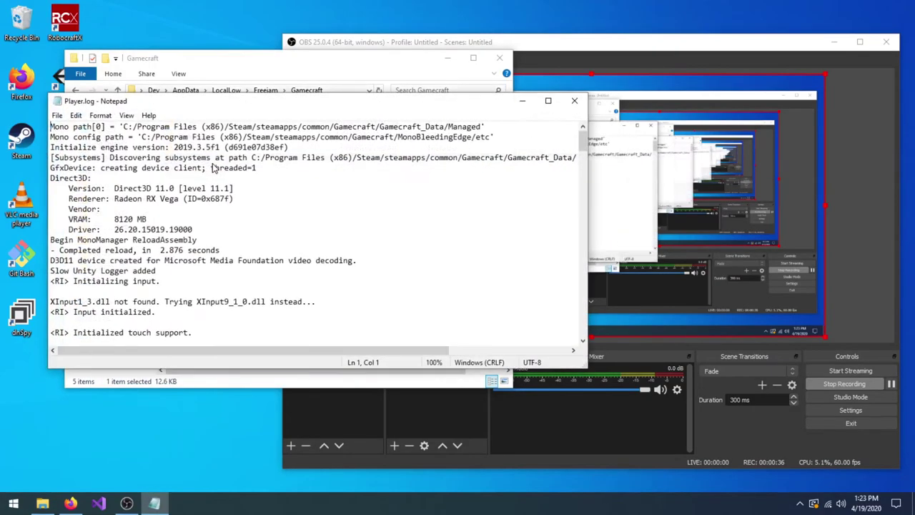
- Maximize Notepad, scroll to the plugin-loading section and highlight the 'ExtraCommands: 1.0.0.0' line
left_click(545, 98)
scroll(407, 201, "down", 6)
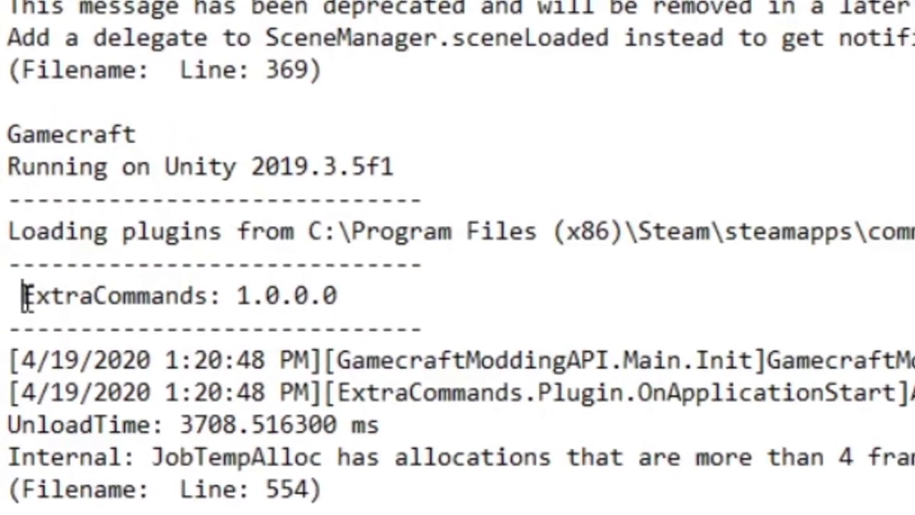
left_click_drag(25, 297, 399, 307)
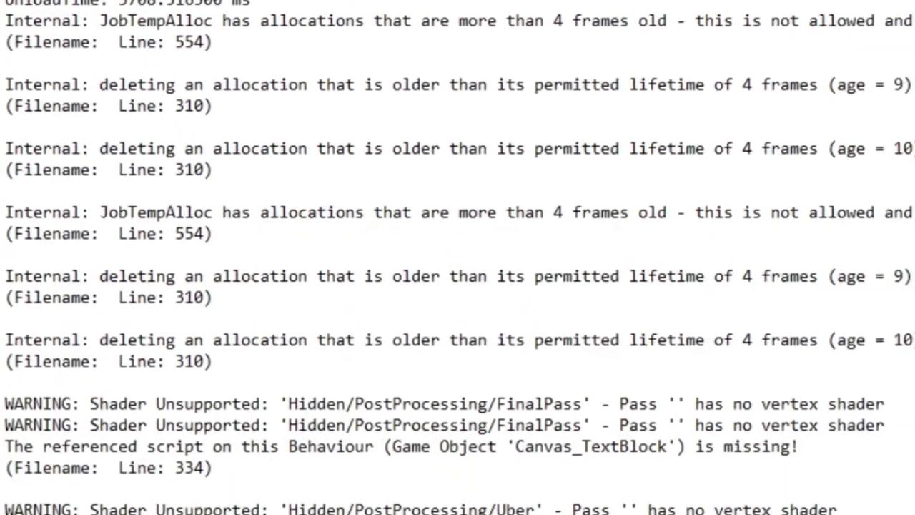
left_click(225, 417)
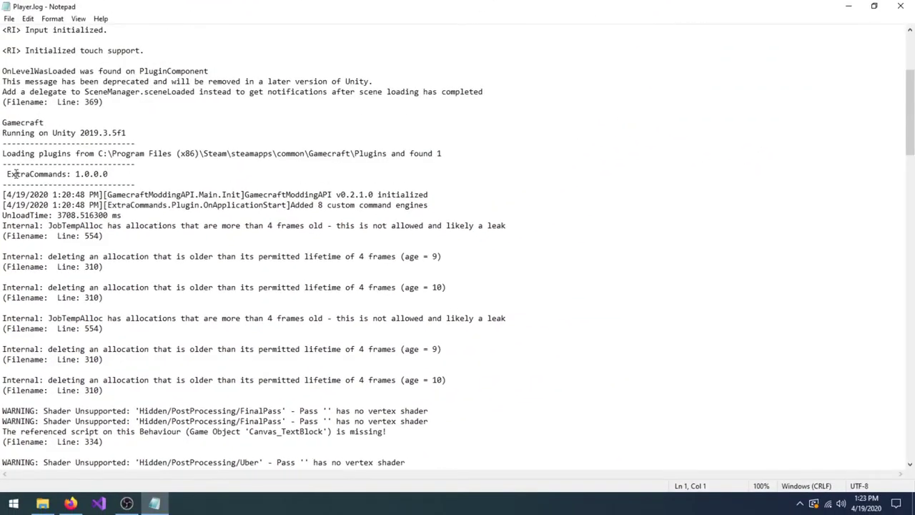